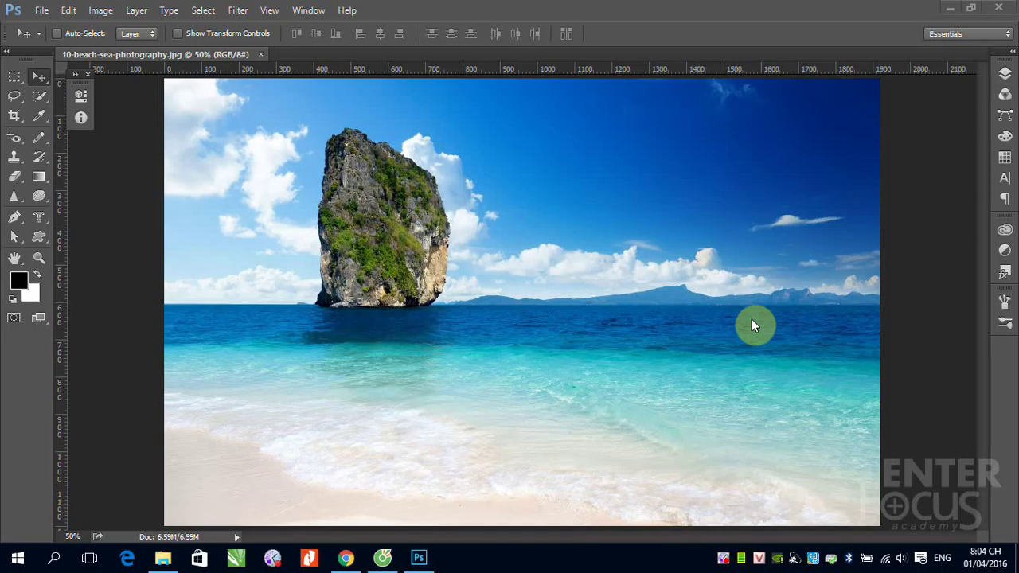
Step: Open Image > Mode to show the photo is RGB Color at 8 Bits/Channel
{"action": "left_click", "coordinate": [101, 9]}
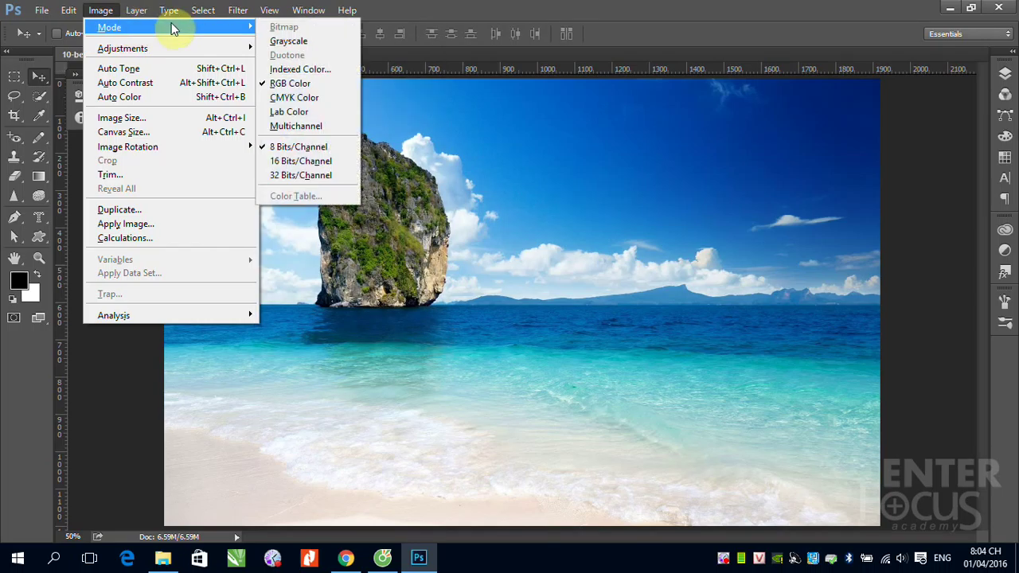
{"action": "mouse_move", "coordinate": [109, 27]}
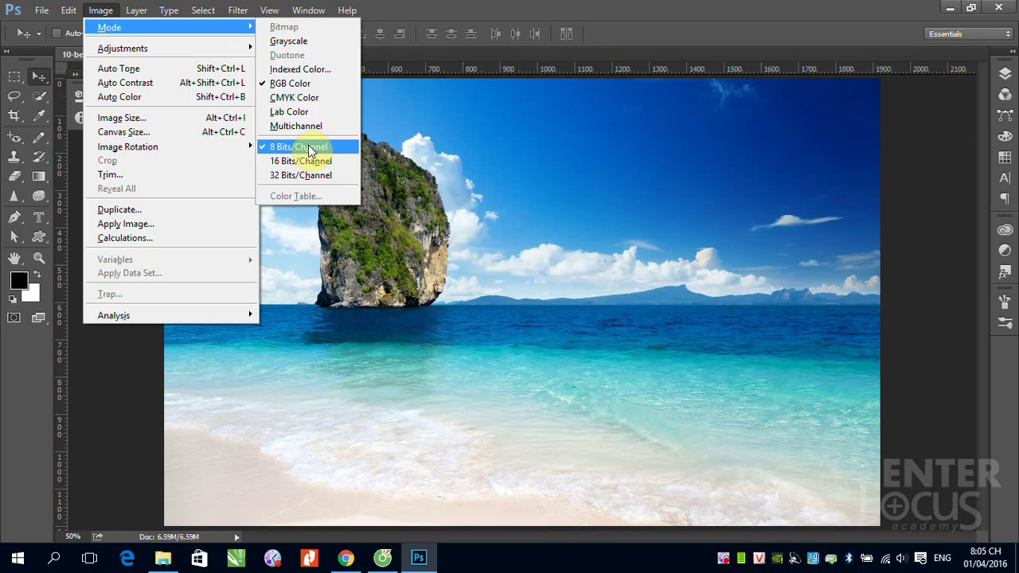
Step: Convert the Background layer into a Smart Object named Layer 0 and select the Brush Tool
{"action": "left_click", "coordinate": [1006, 75]}
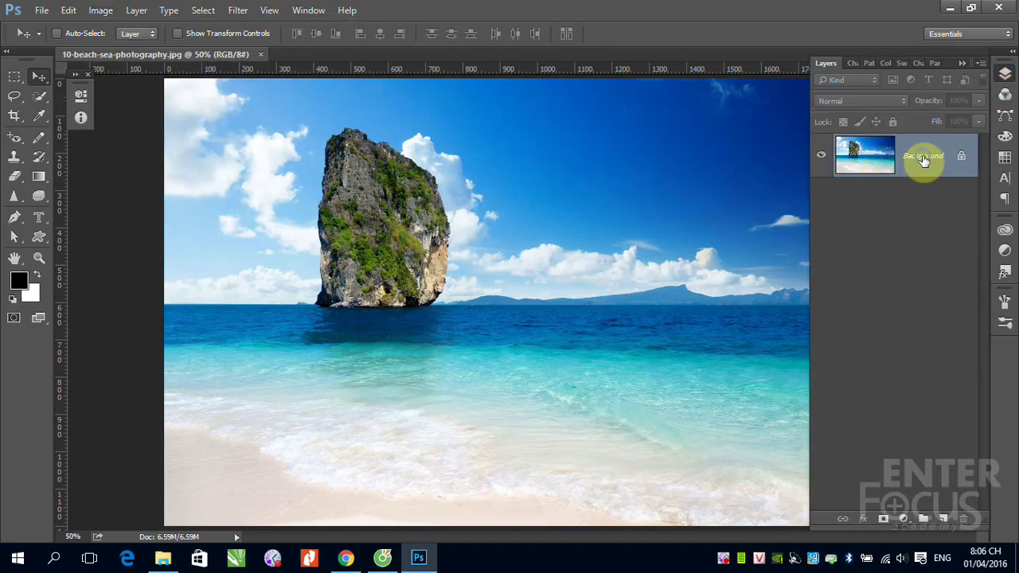
{"action": "right_click", "coordinate": [924, 159]}
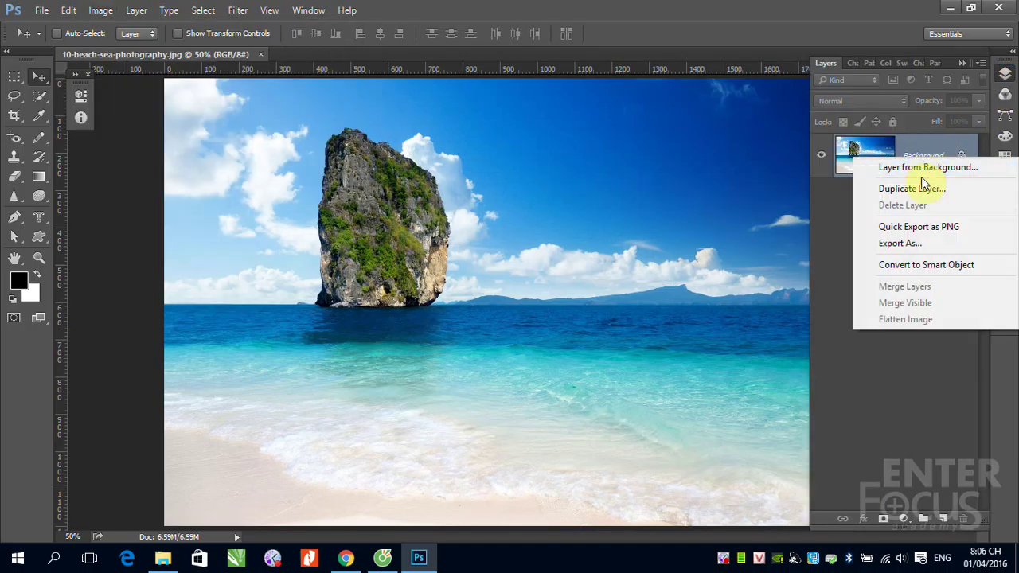
{"action": "left_click", "coordinate": [914, 266]}
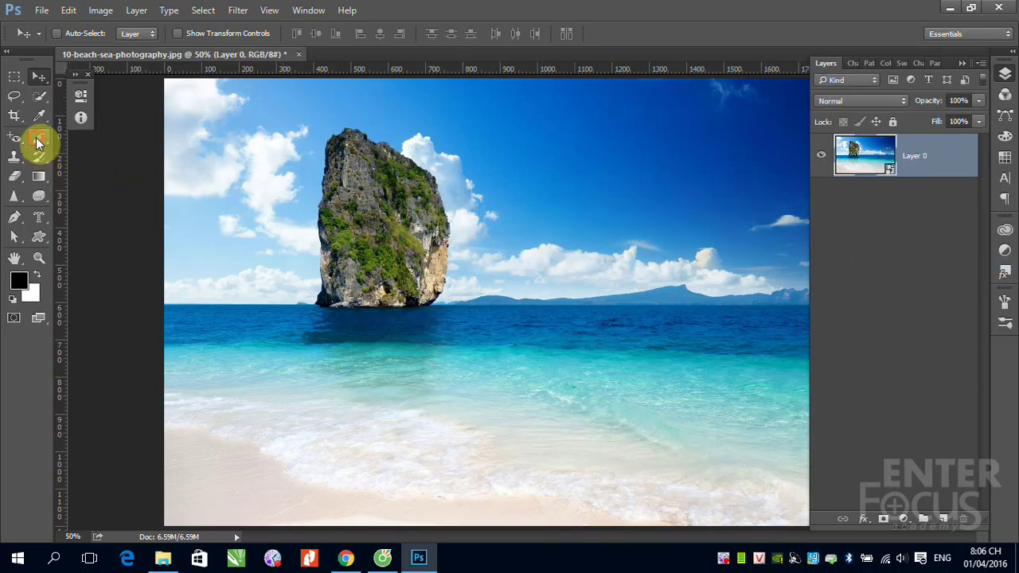
{"action": "left_click_drag", "start_coordinate": [39, 137], "coordinate": [91, 132]}
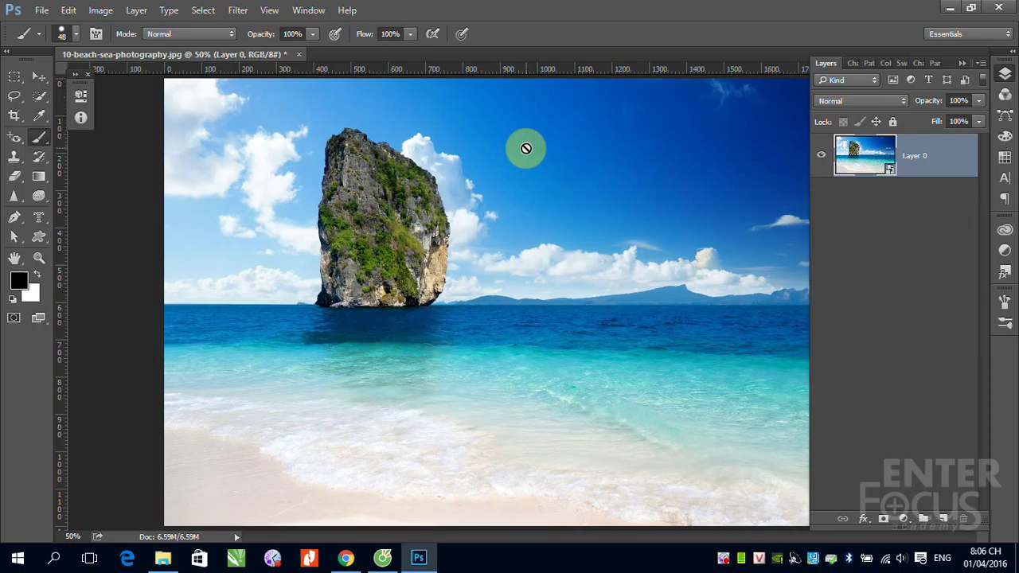
Step: Rasterize the Layer 0 smart object
{"action": "left_click", "coordinate": [101, 11]}
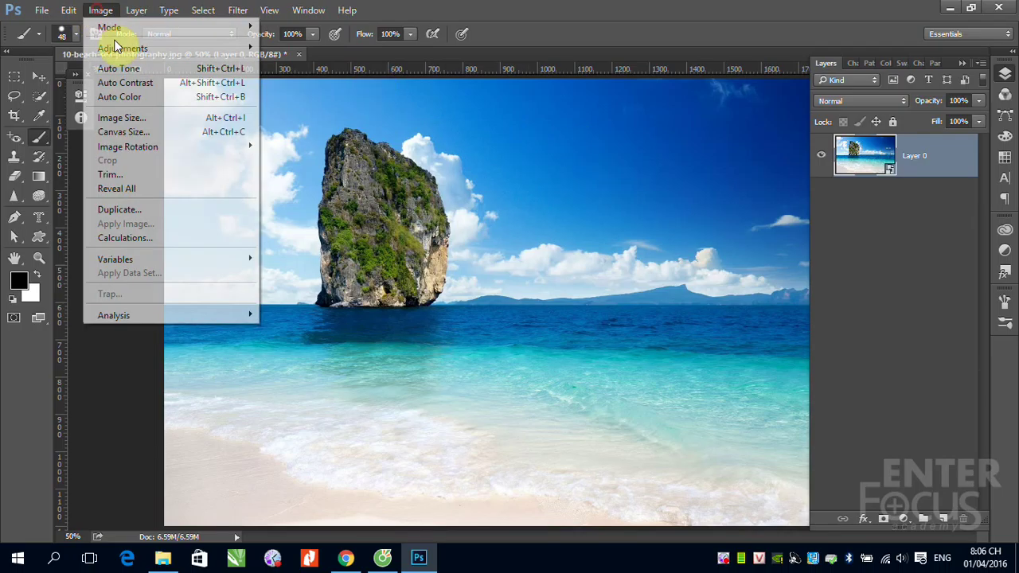
{"action": "mouse_move", "coordinate": [109, 27]}
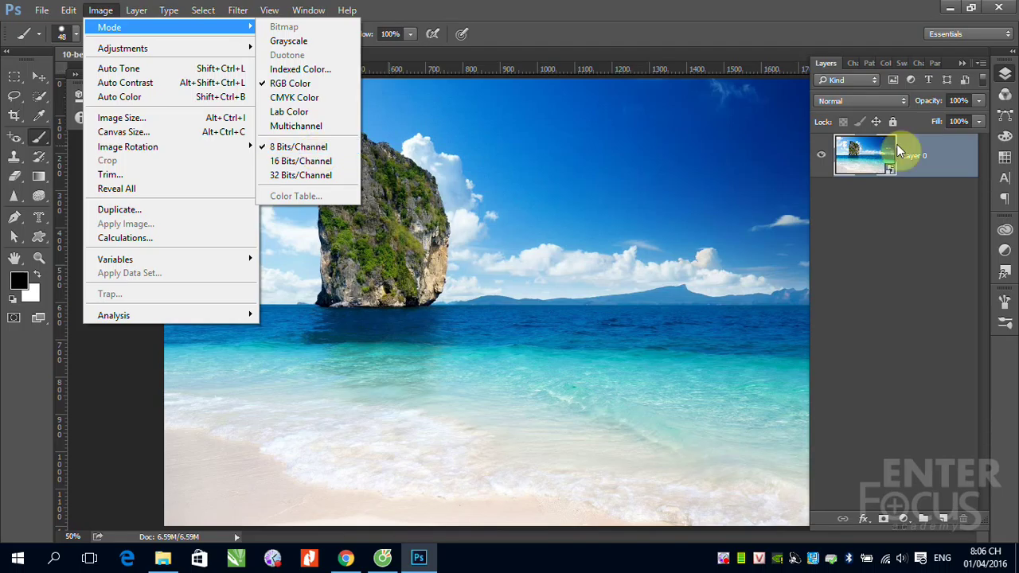
{"action": "left_click", "coordinate": [936, 167]}
{"action": "right_click", "coordinate": [933, 172]}
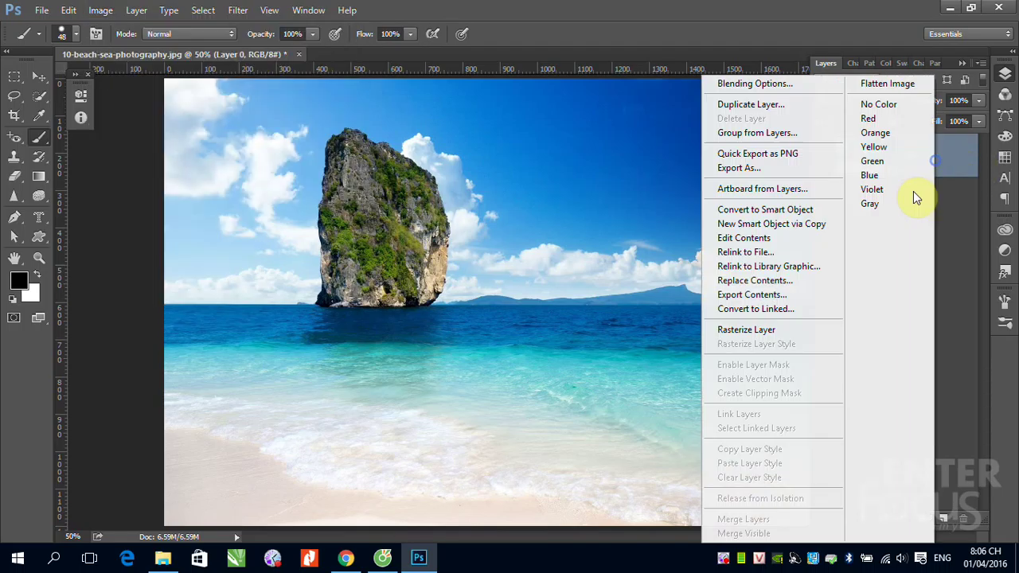
{"action": "left_click", "coordinate": [746, 328]}
Step: Switch the photo to 16 Bits/Channel, then back to 8 Bits/Channel
{"action": "left_click", "coordinate": [101, 10]}
{"action": "mouse_move", "coordinate": [109, 27]}
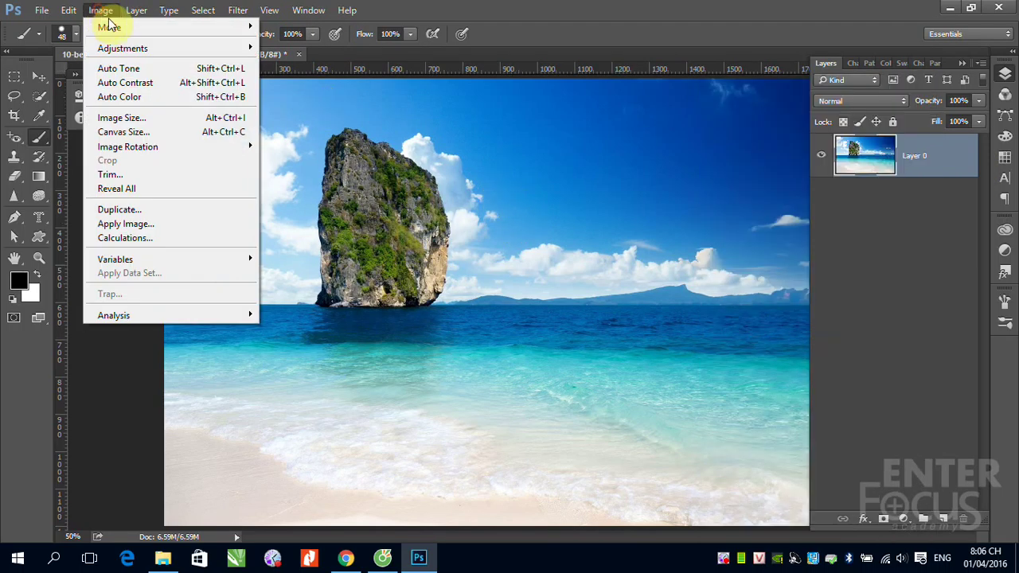
{"action": "left_click", "coordinate": [300, 161]}
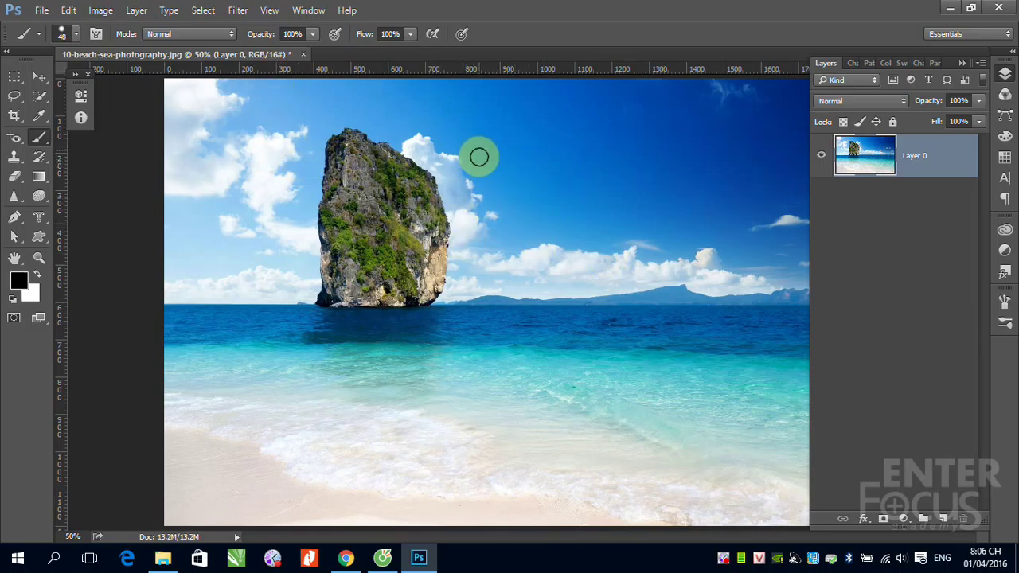
{"action": "left_click", "coordinate": [100, 11]}
{"action": "mouse_move", "coordinate": [109, 27]}
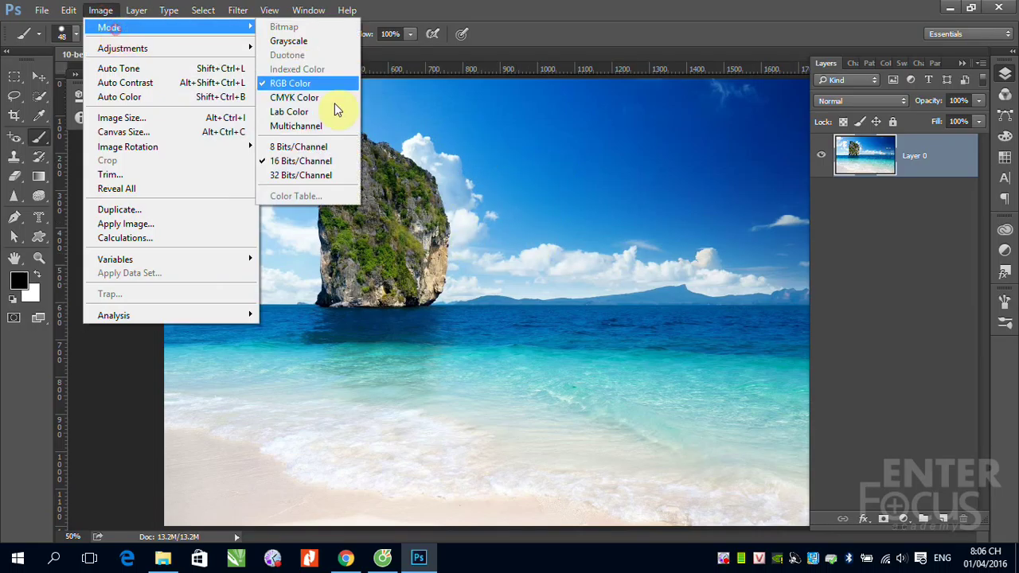
{"action": "left_click", "coordinate": [301, 149]}
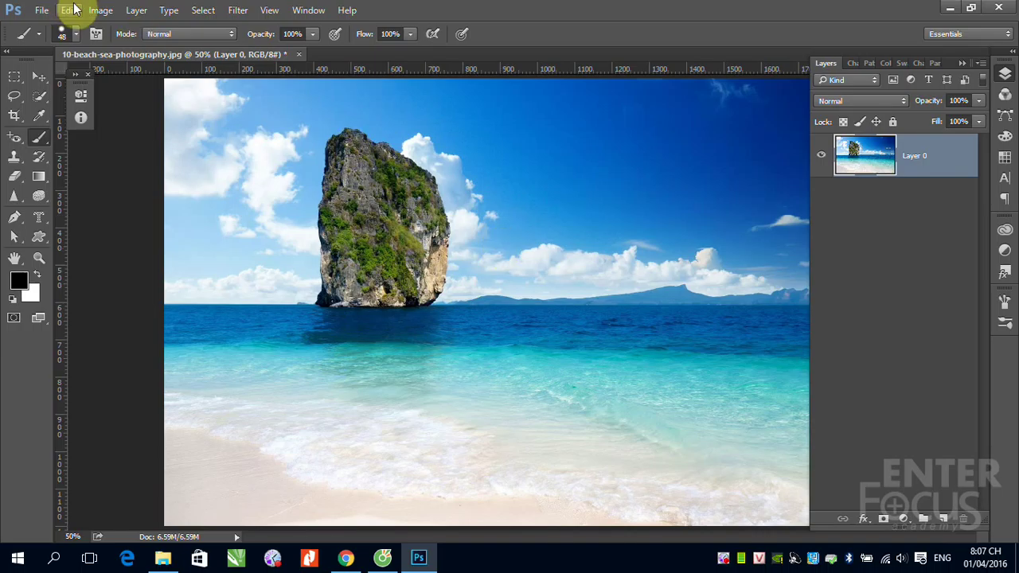
Step: Open Image > Mode again, hovering over 16 Bits/Channel
{"action": "left_click", "coordinate": [100, 11]}
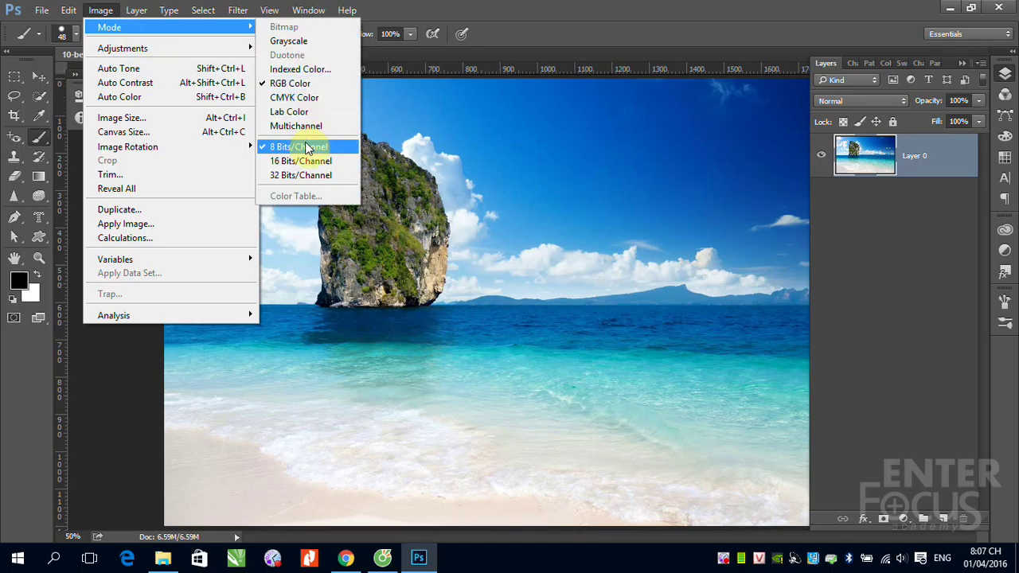
{"action": "mouse_move", "coordinate": [109, 27]}
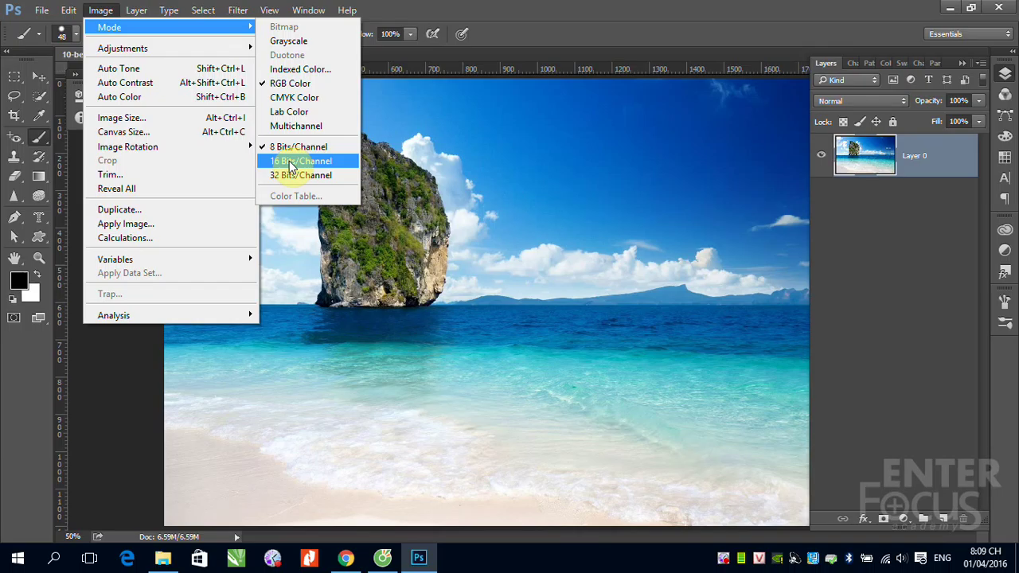
Step: Convert the photo to 16 Bits/Channel and reopen the Image menu
{"action": "left_click", "coordinate": [290, 163]}
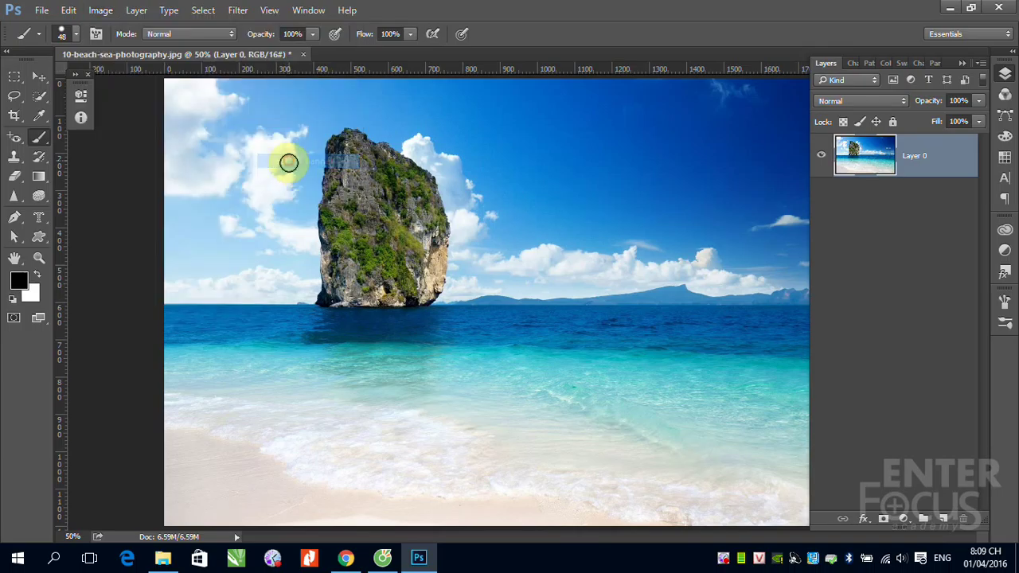
{"action": "left_click", "coordinate": [102, 11]}
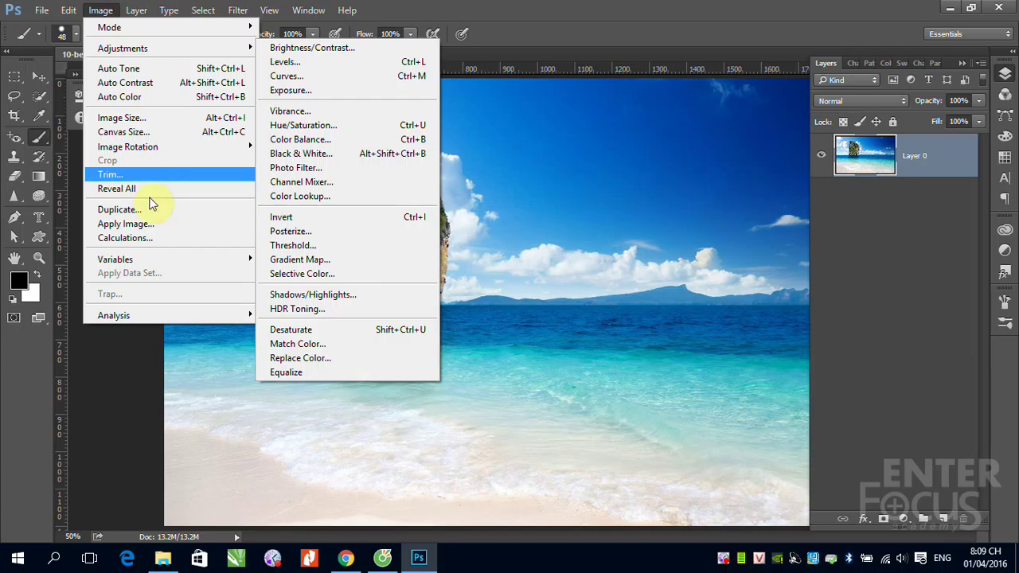
{"action": "mouse_move", "coordinate": [171, 27]}
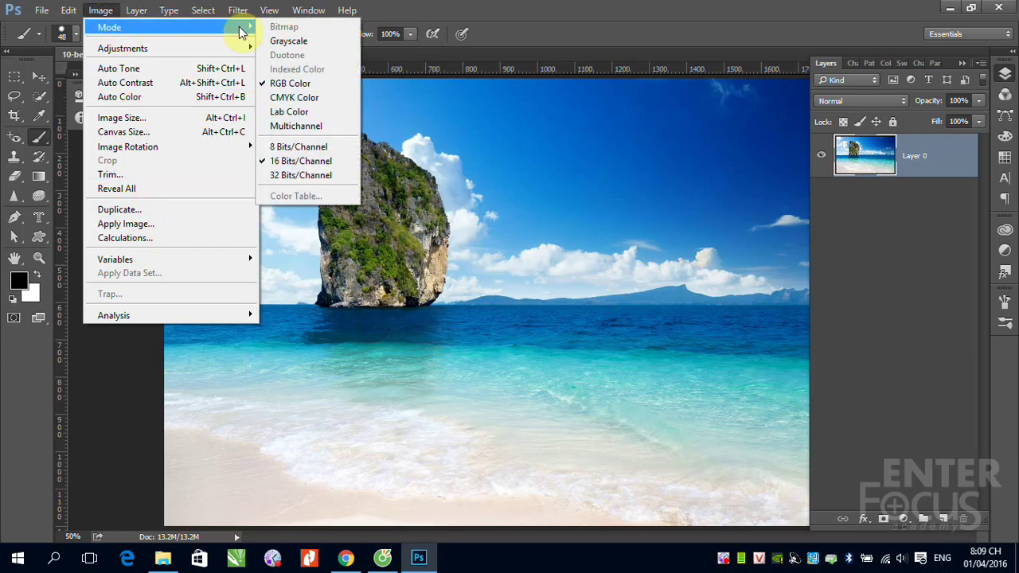
Step: Return the photo to 8 Bits/Channel, check the Undo 8 Bits/Channel entry, then browse Image
{"action": "left_click", "coordinate": [293, 147]}
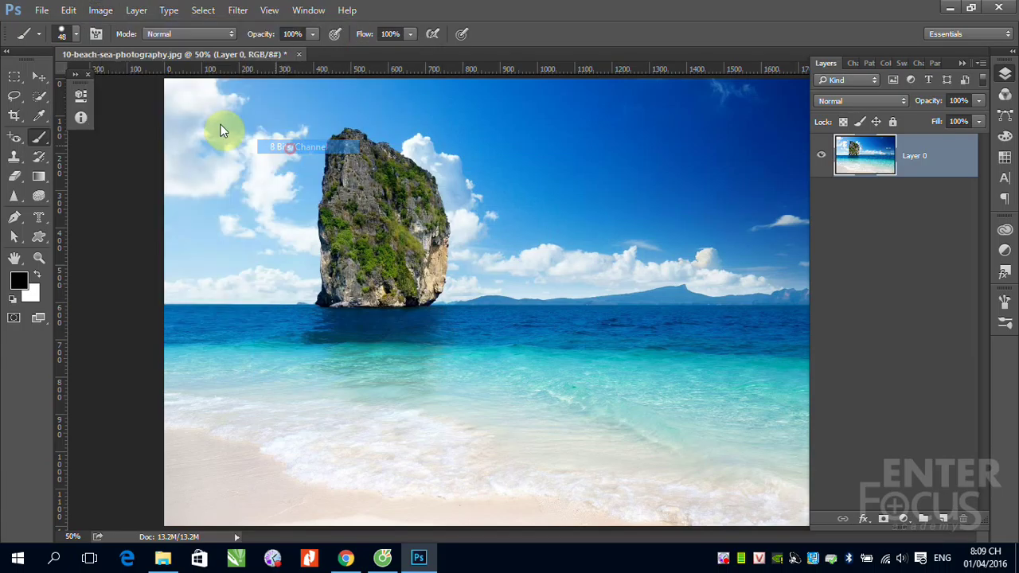
{"action": "left_click", "coordinate": [69, 10]}
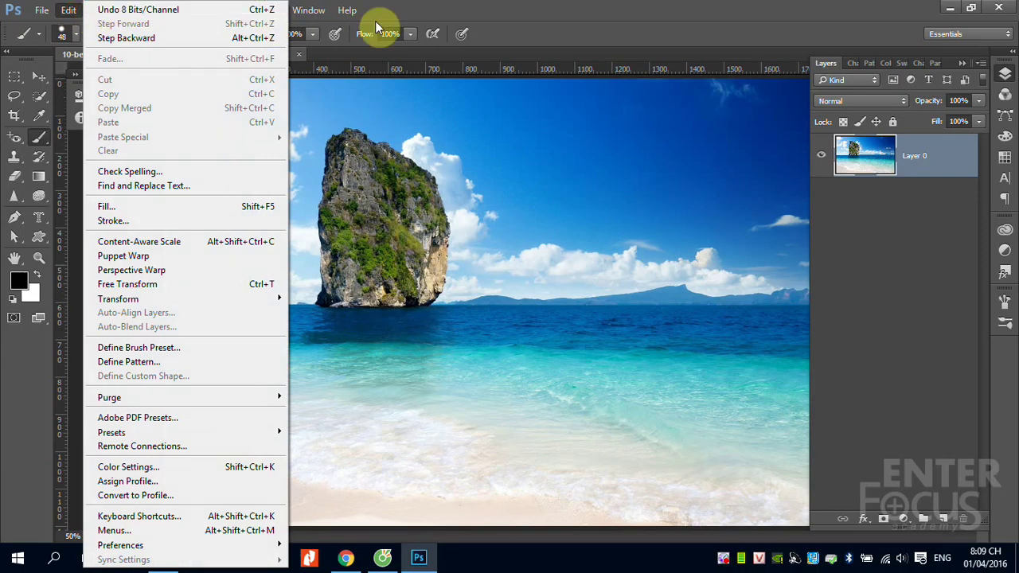
{"action": "left_click", "coordinate": [406, 16]}
{"action": "left_click", "coordinate": [100, 10]}
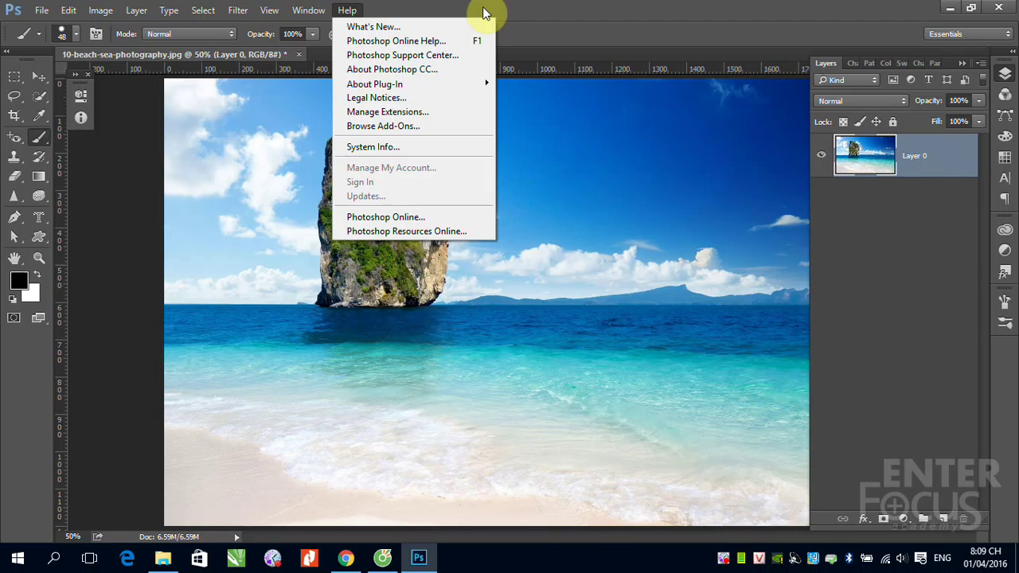
Step: Close the Help menu and bring up the Filter menu
{"action": "left_click", "coordinate": [347, 9]}
{"action": "left_click", "coordinate": [239, 11]}
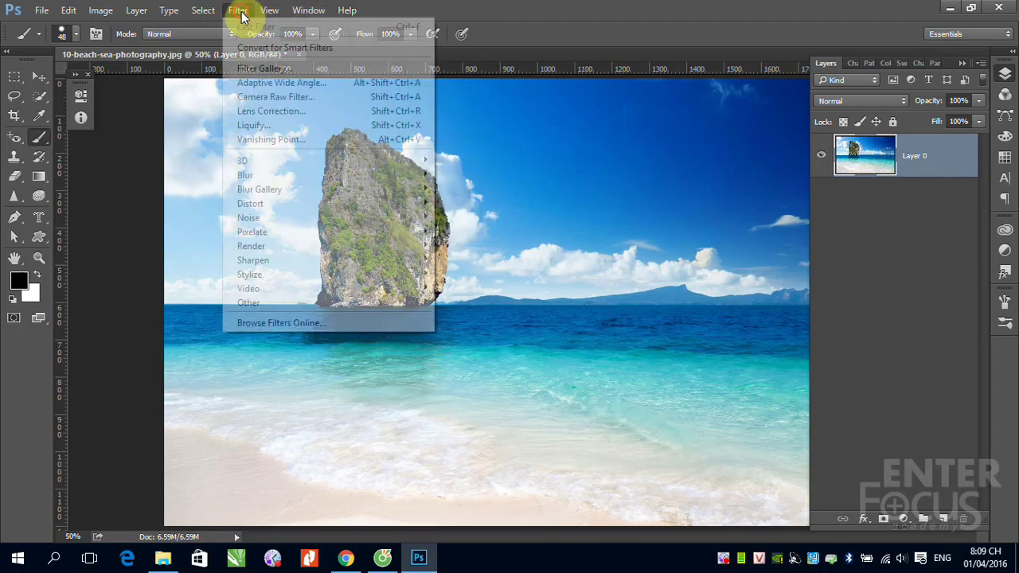